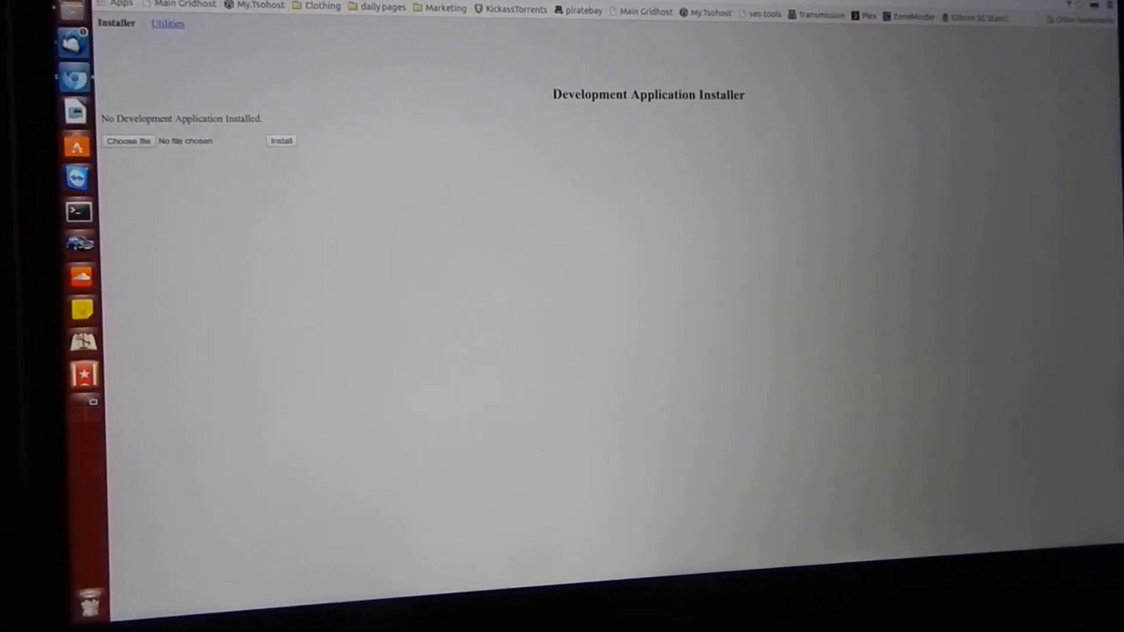
Switch to the blog walkthrough tab holding the Plex 2.6.9 download link
key(ctrl+Tab)
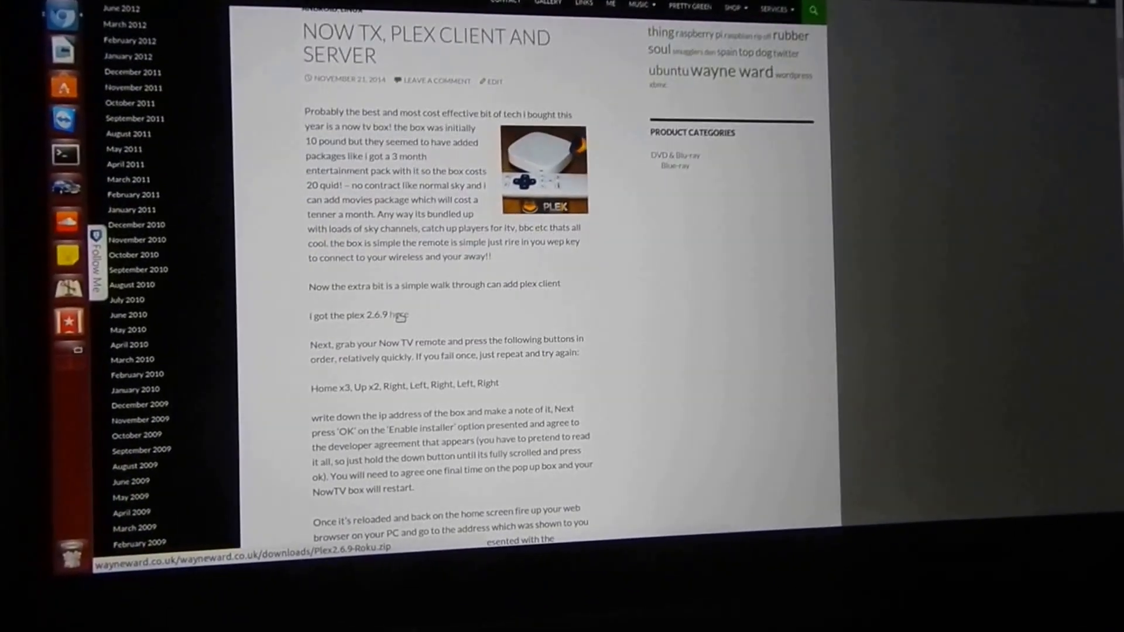